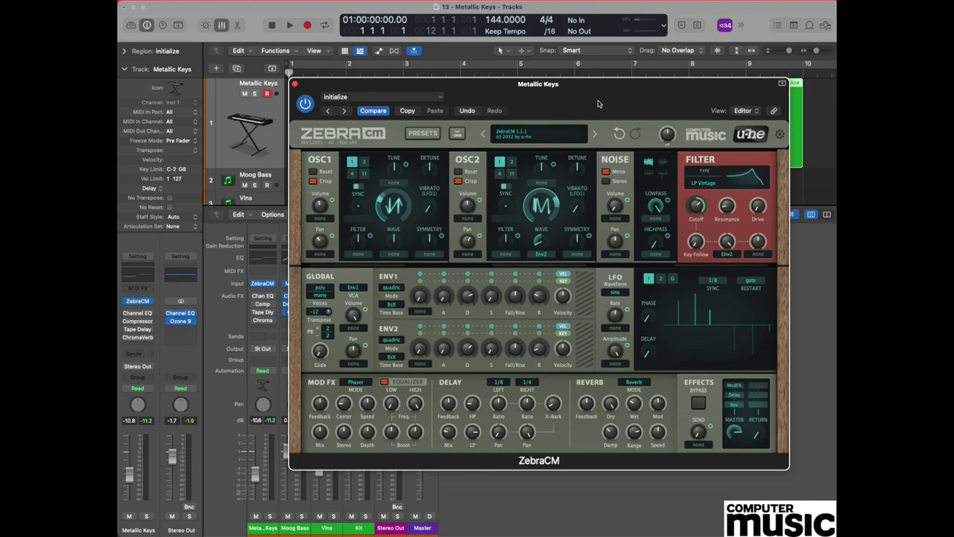
Step: Load ZebraCM's init patch from the patch list, resetting the filter to LP 12dB
click(534, 137)
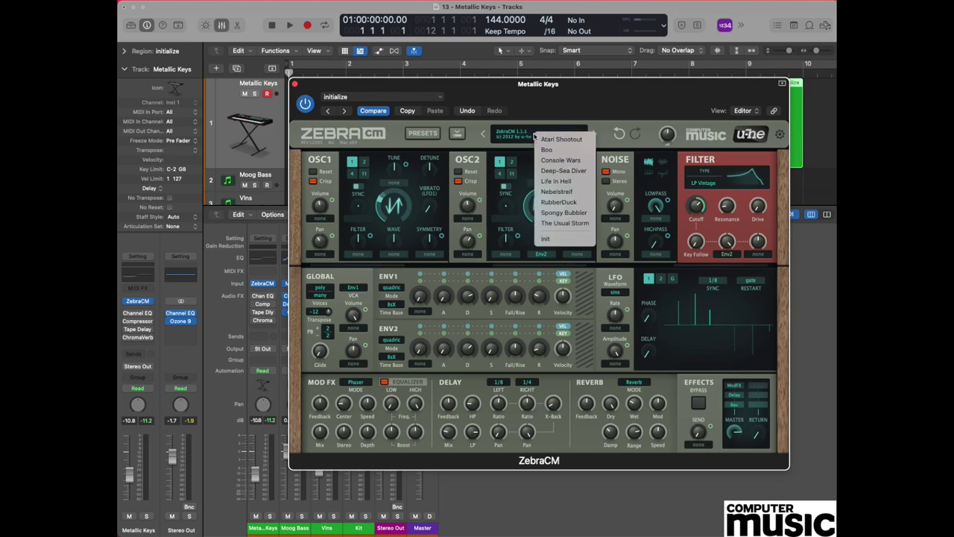
click(535, 137)
click(529, 137)
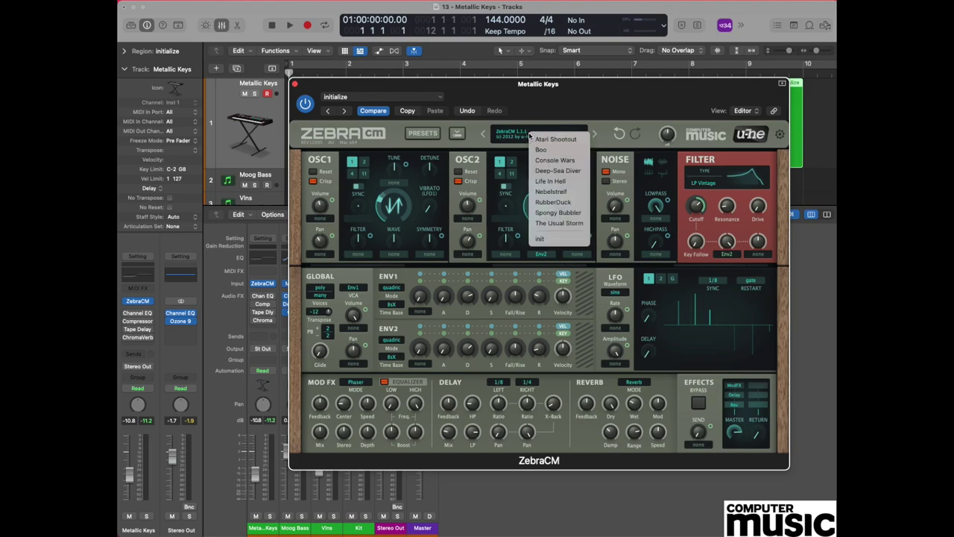
click(554, 240)
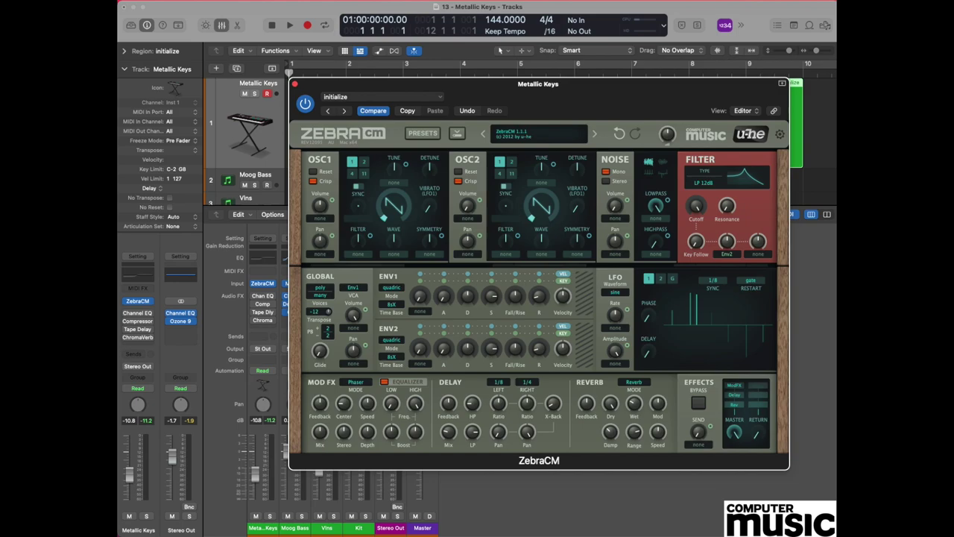
Step: Set oscillator 1's wave position to 2.60 and oscillator 2's to 12.40
mouse_move(397, 209)
drag(393, 211, 399, 176)
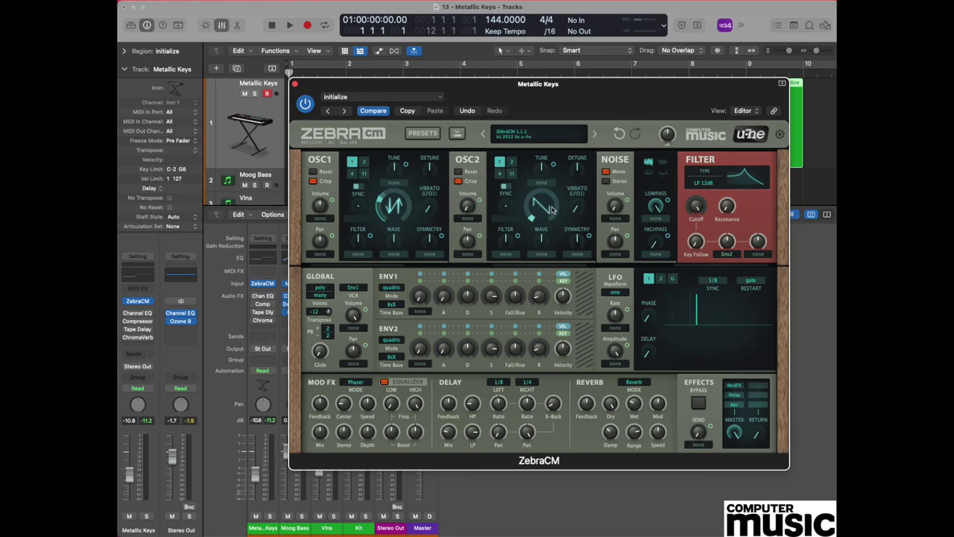
drag(547, 214, 560, 124)
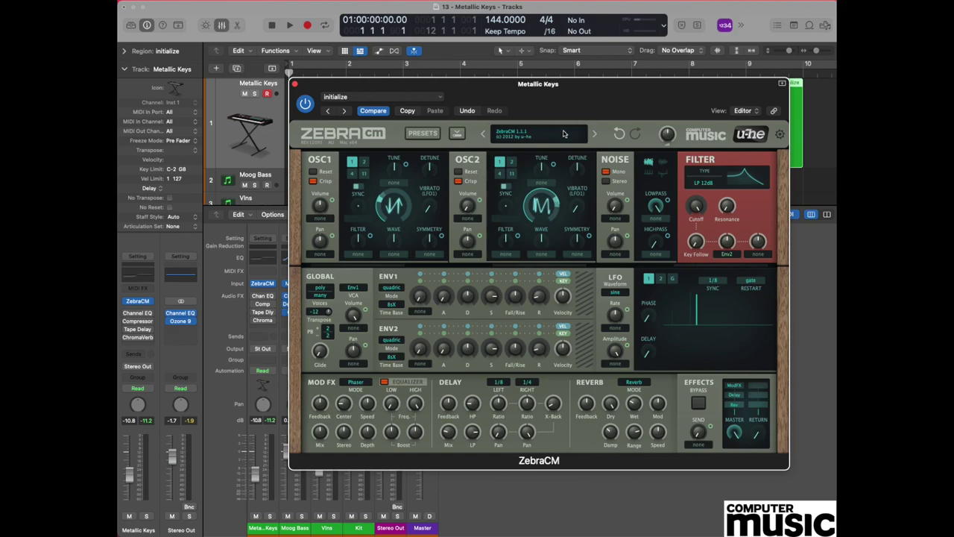
Step: Assign Env2 as oscillator 2's wave modulation source with a depth of -1.30
mouse_move(548, 209)
click(540, 255)
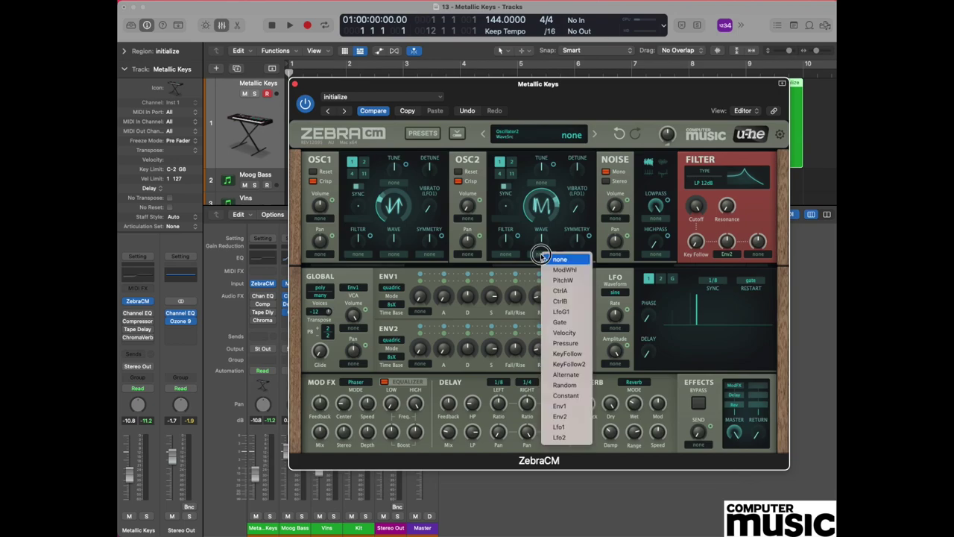
click(563, 419)
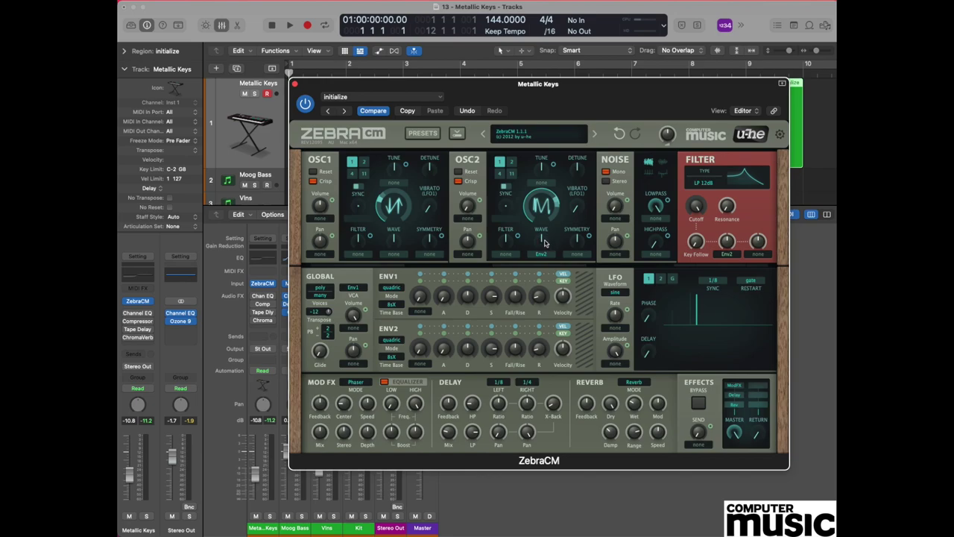
drag(542, 241, 544, 280)
Step: Set oscillator 1 volume to 93, oscillator 2 volume to 73, and effects master to 79
mouse_move(471, 213)
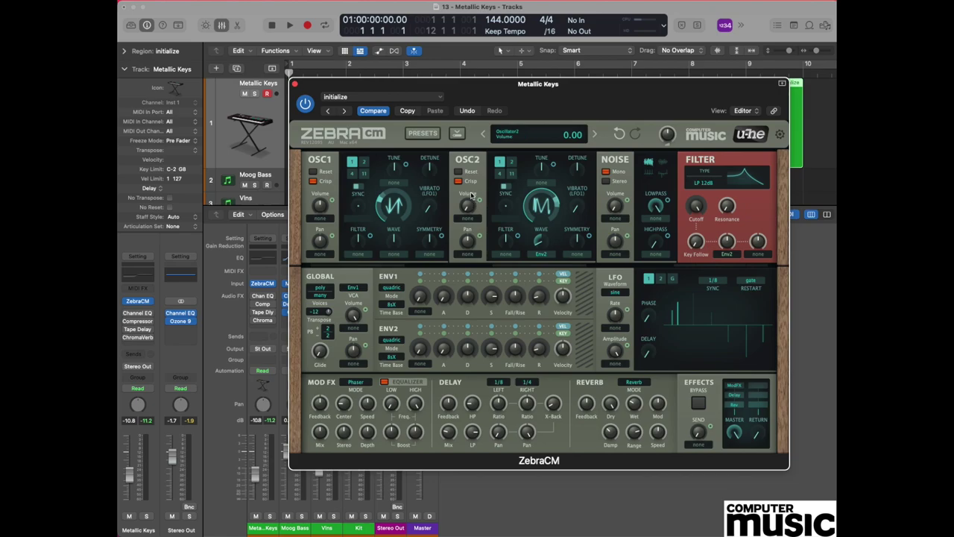
mouse_move(321, 209)
drag(322, 209, 324, 217)
mouse_move(538, 192)
drag(468, 210, 472, 146)
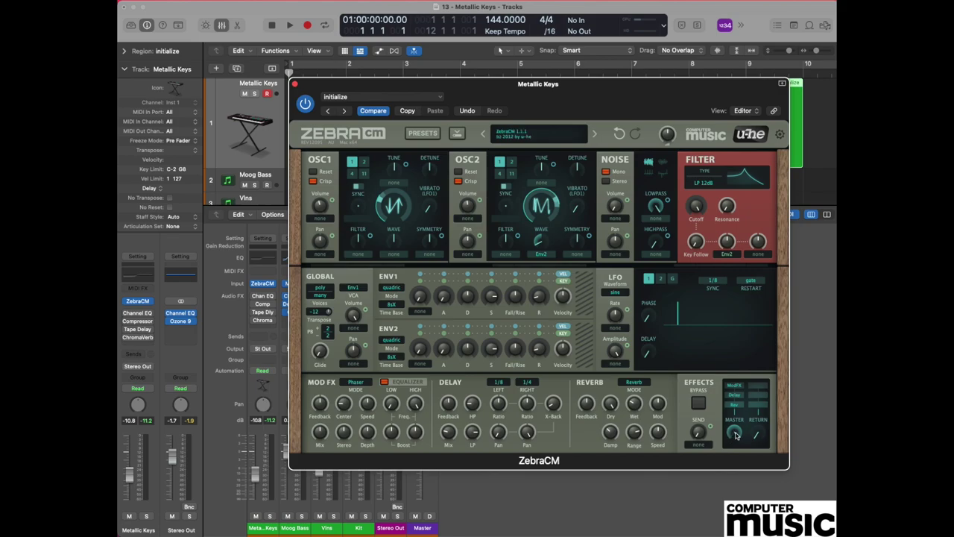
drag(735, 435, 735, 458)
Step: Pan oscillator 1 left to -17 and oscillator 2 right to 21
mouse_move(322, 240)
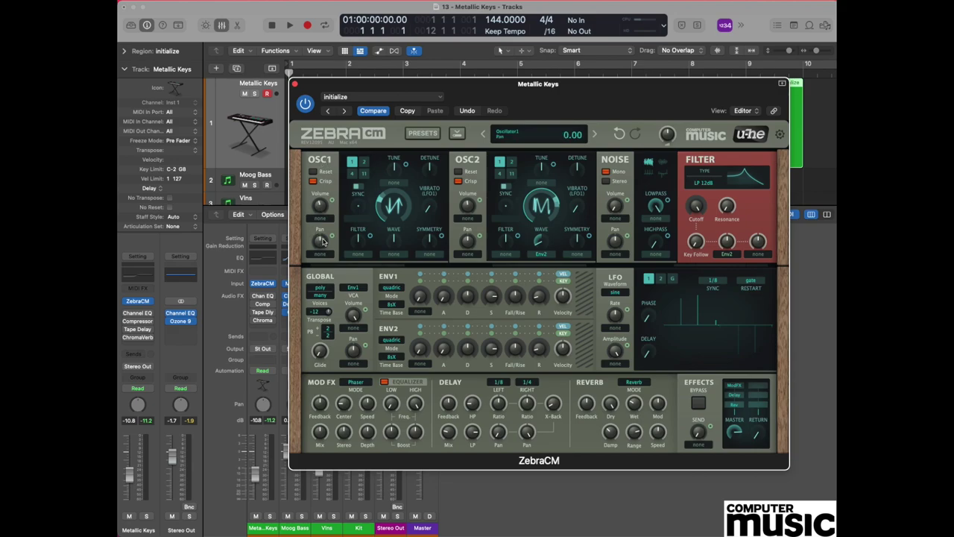
drag(322, 241, 322, 255)
mouse_move(462, 245)
drag(469, 244, 468, 229)
Step: Set Env1 decay to 70, sustain to 0 and release to 19
mouse_move(464, 319)
click(468, 297)
drag(468, 297, 473, 273)
drag(492, 298, 502, 417)
drag(540, 299, 542, 281)
mouse_move(480, 355)
Step: Set Env2 decay to 64, sustain to 0 and release to 15.00
click(468, 348)
drag(468, 349, 472, 330)
drag(492, 350, 503, 471)
drag(541, 354, 541, 352)
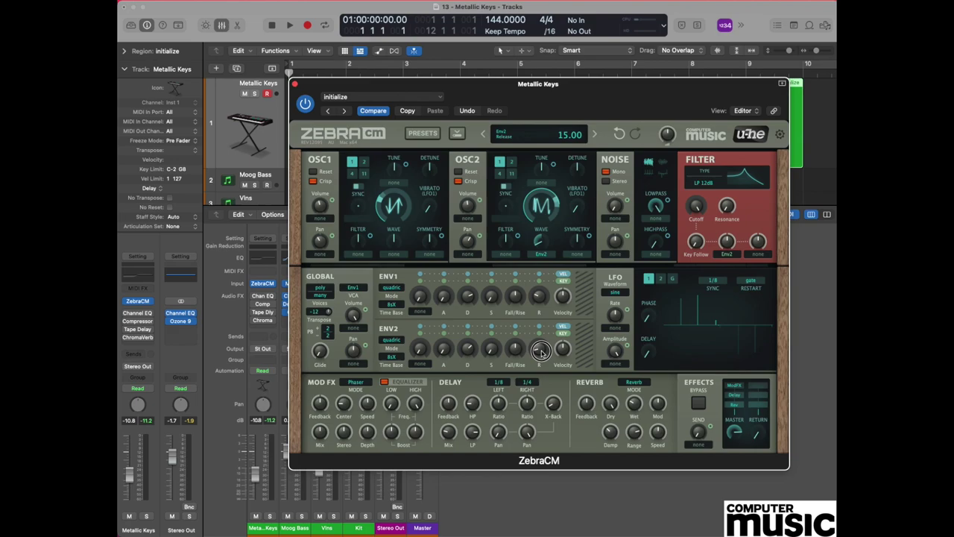
drag(541, 351, 543, 355)
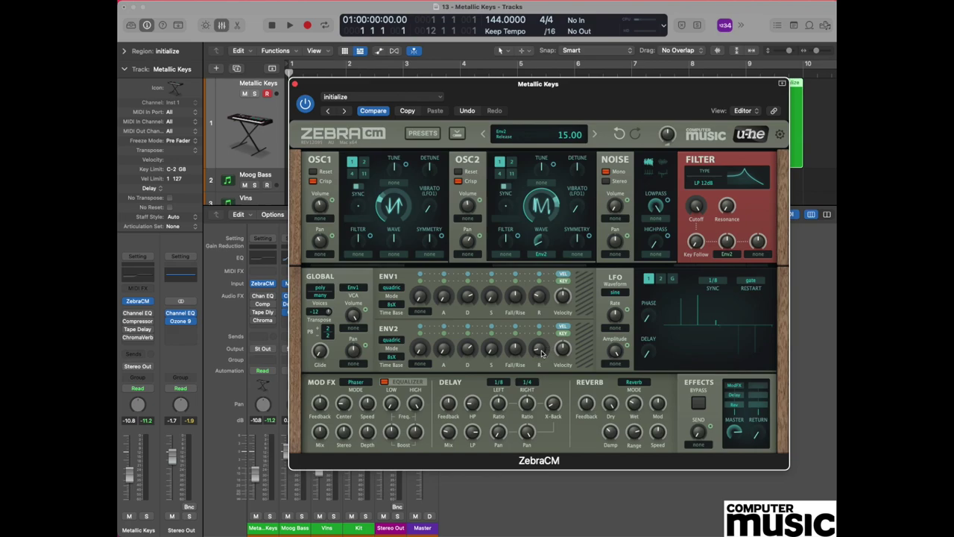
Step: Choose the LP Vintage filter type with cutoff 107 and resonance 15
click(707, 184)
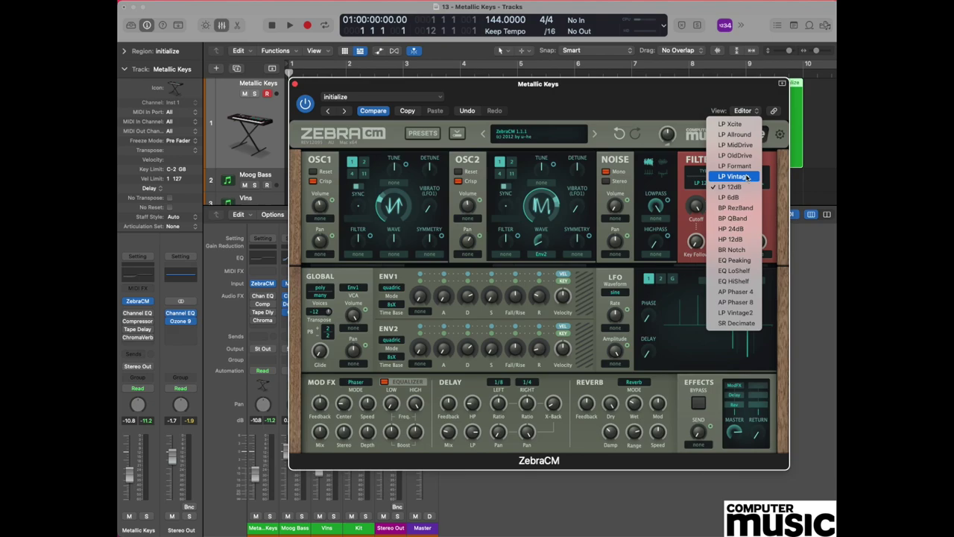
click(745, 176)
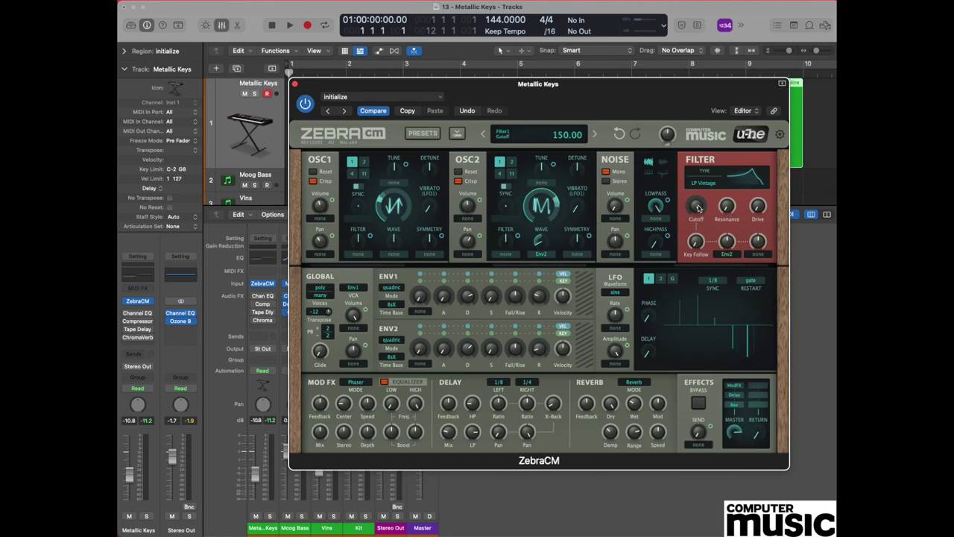
drag(698, 208, 694, 250)
drag(728, 210, 731, 188)
Step: Raise the Env2 modulation depth to 73.00 and open the Compressor on Metallic Keys
drag(726, 242, 738, 189)
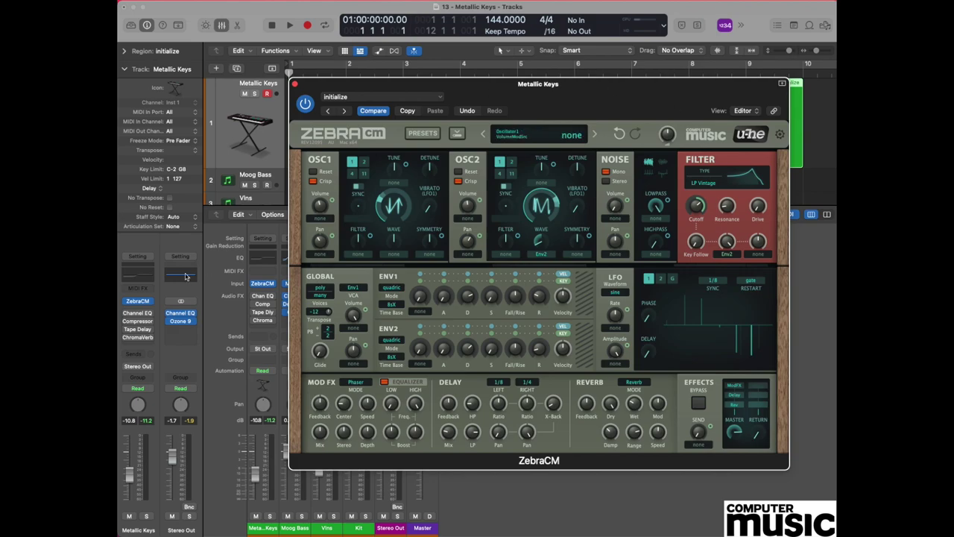
click(138, 320)
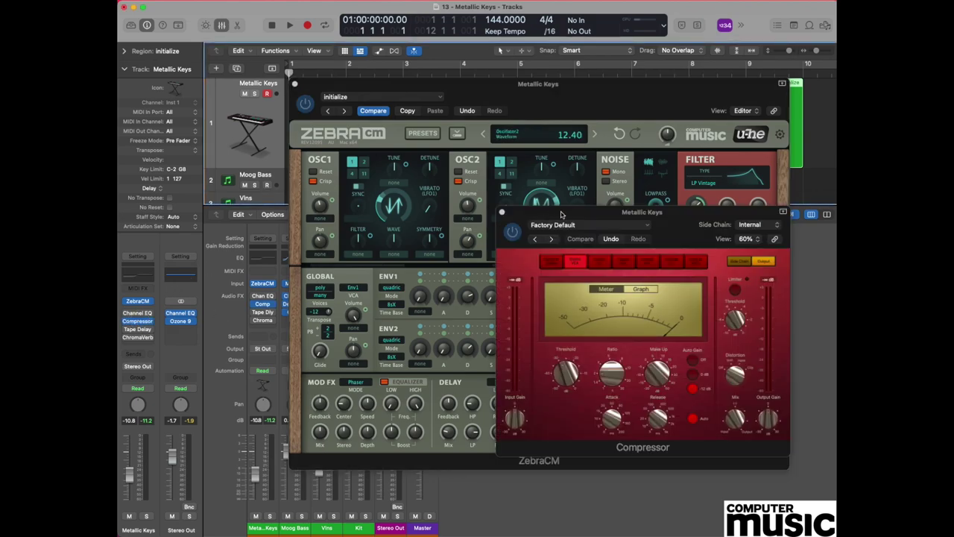
Step: Switch the Compressor to its second model, then open Tape Delay on Metallic Keys
drag(690, 214, 625, 201)
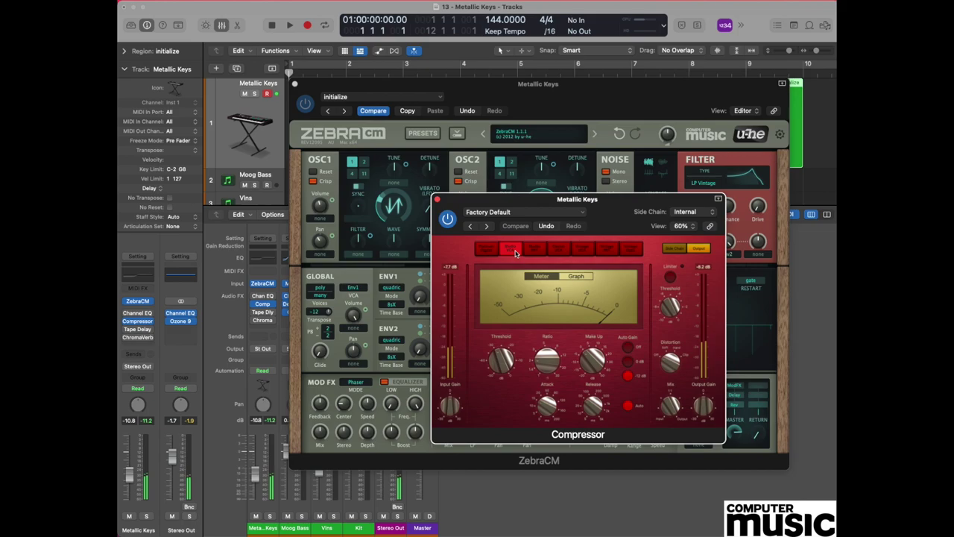
click(515, 253)
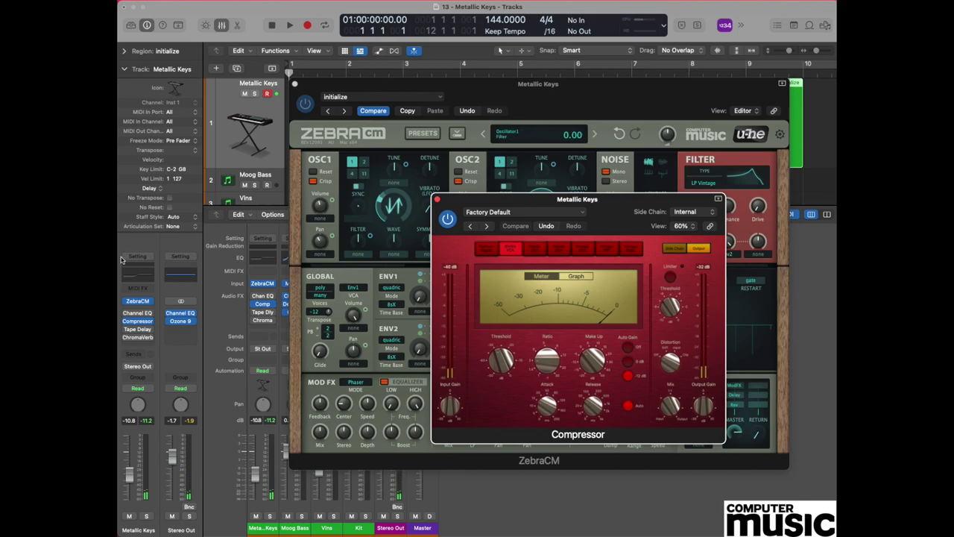
click(138, 330)
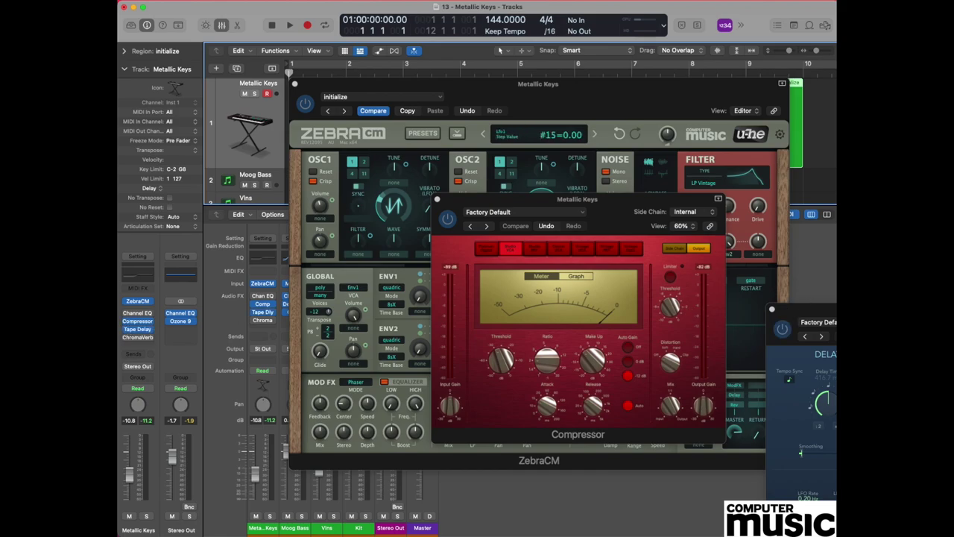
Step: Drag the Metallic Keys Tape Delay window (1/4 note, 15% feedback, 22% wet) to centre-left
drag(820, 310, 401, 187)
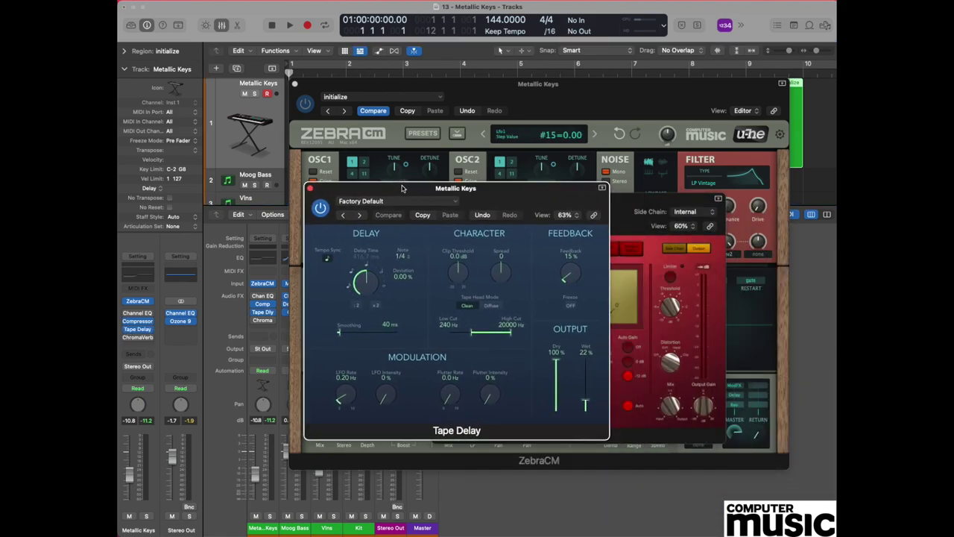